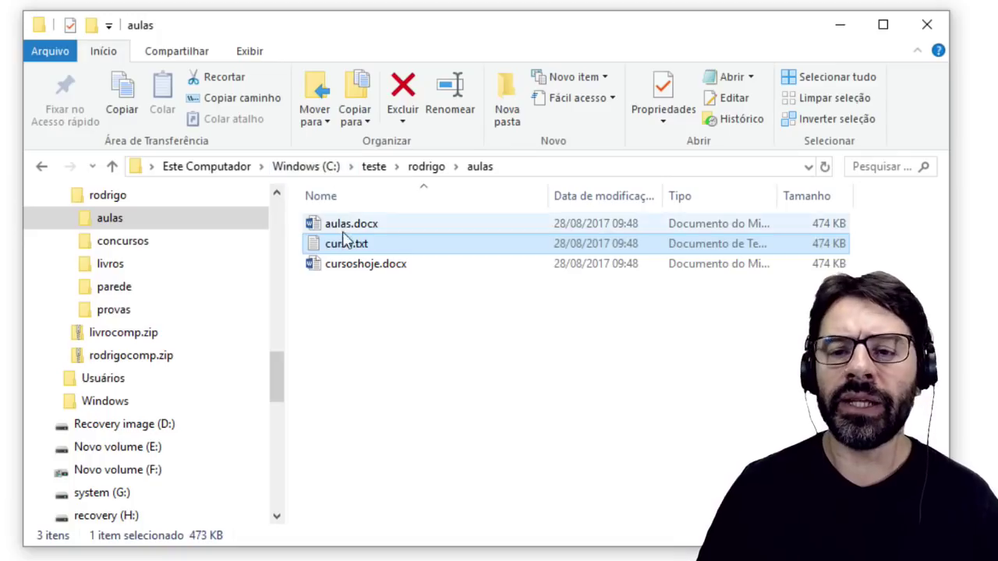
Display the files of the aulas folder as large icons.
{"action": "mouse_move", "coordinate": [350, 246]}
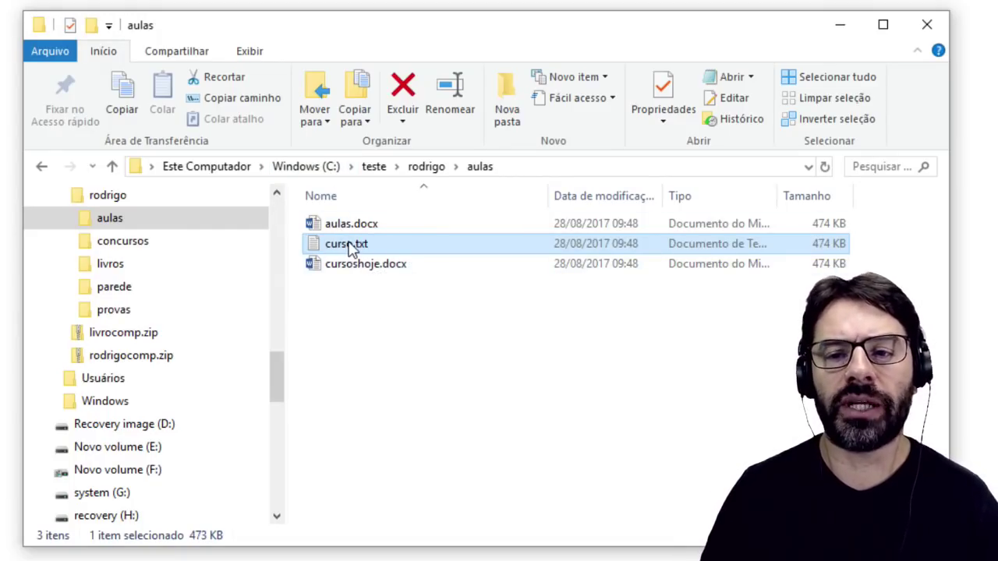
{"action": "left_click", "coordinate": [241, 54]}
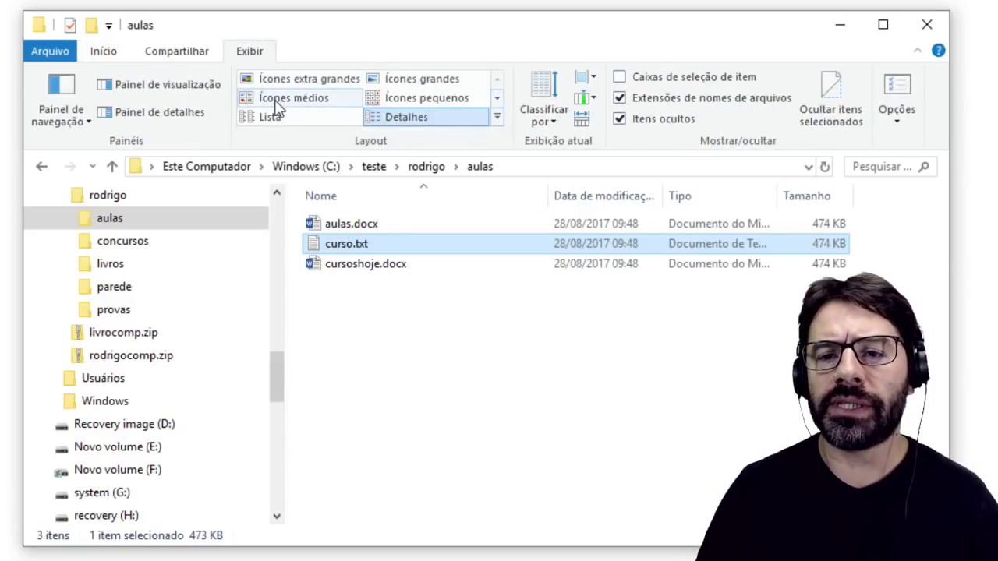
{"action": "left_click", "coordinate": [405, 86]}
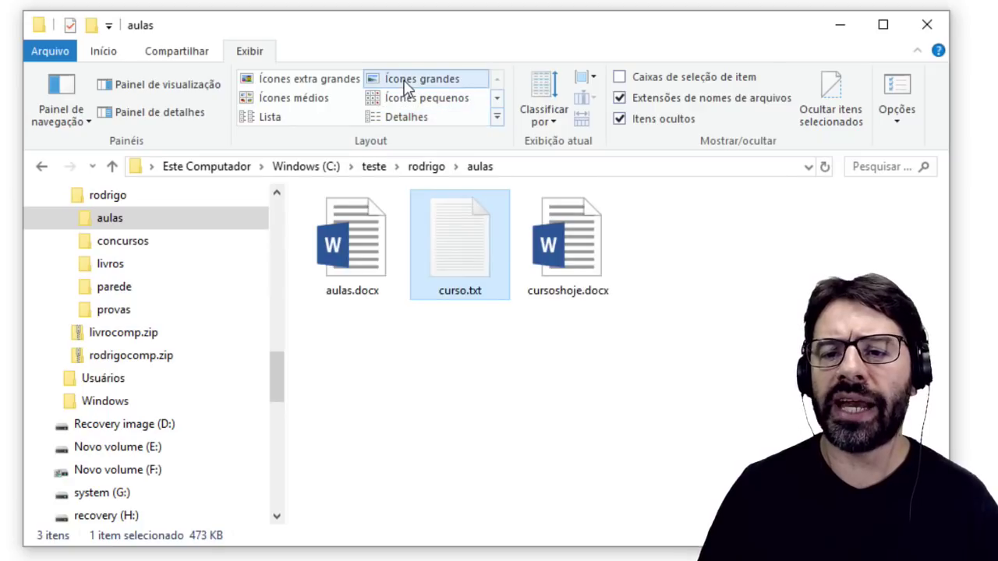
Move curso.txt from the aulas folder into the concursos folder on the same drive.
{"action": "left_click", "coordinate": [457, 339]}
{"action": "left_click", "coordinate": [469, 271]}
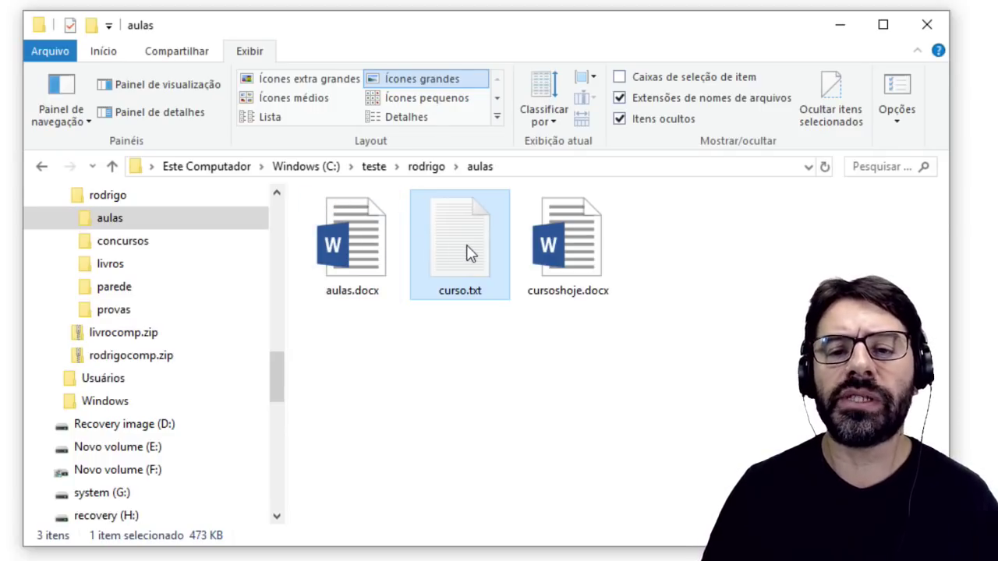
{"action": "left_click_drag", "start_coordinate": [465, 252], "coordinate": [174, 247]}
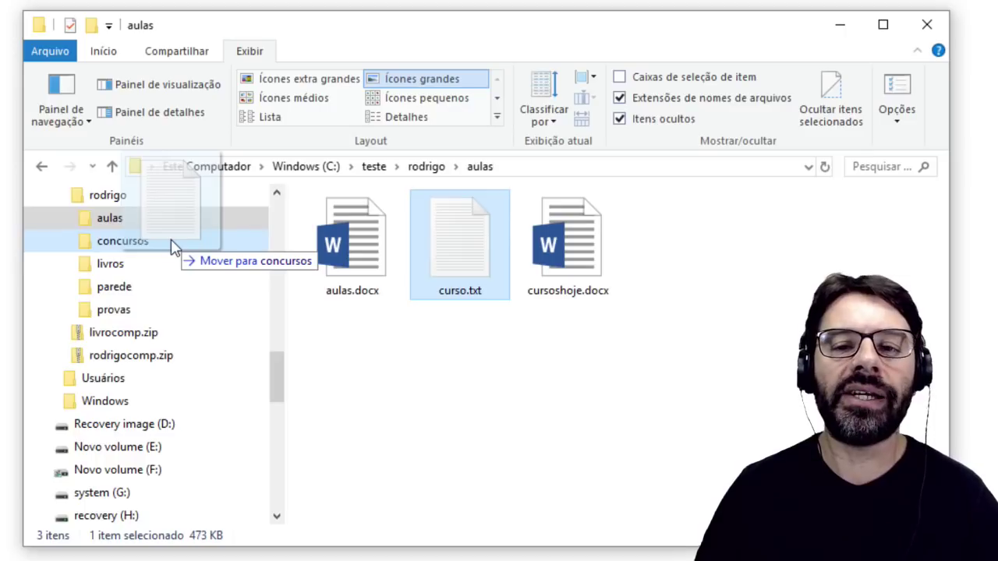
{"action": "left_click_drag", "start_coordinate": [173, 243], "coordinate": [169, 244]}
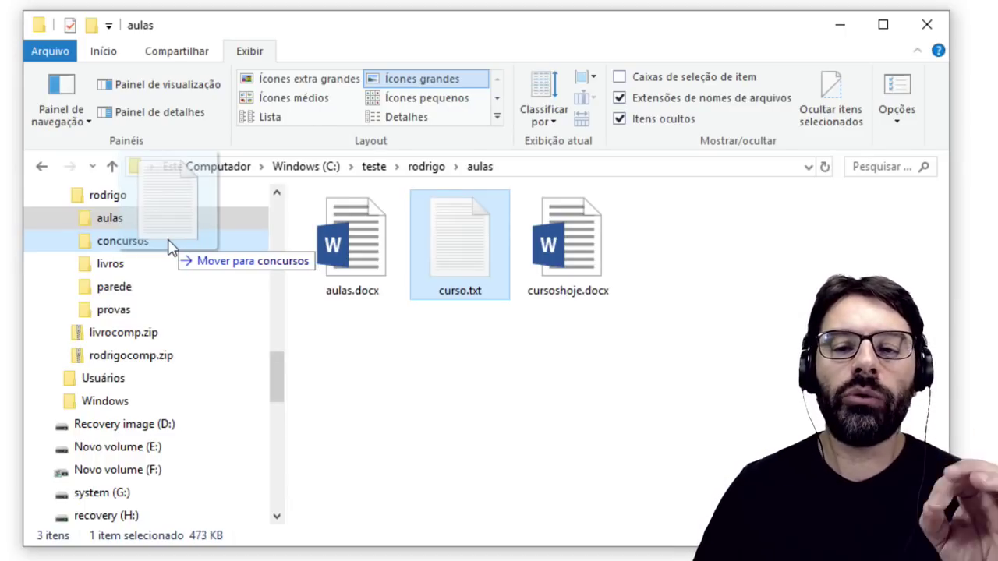
{"action": "left_click_drag", "start_coordinate": [169, 243], "coordinate": [170, 245]}
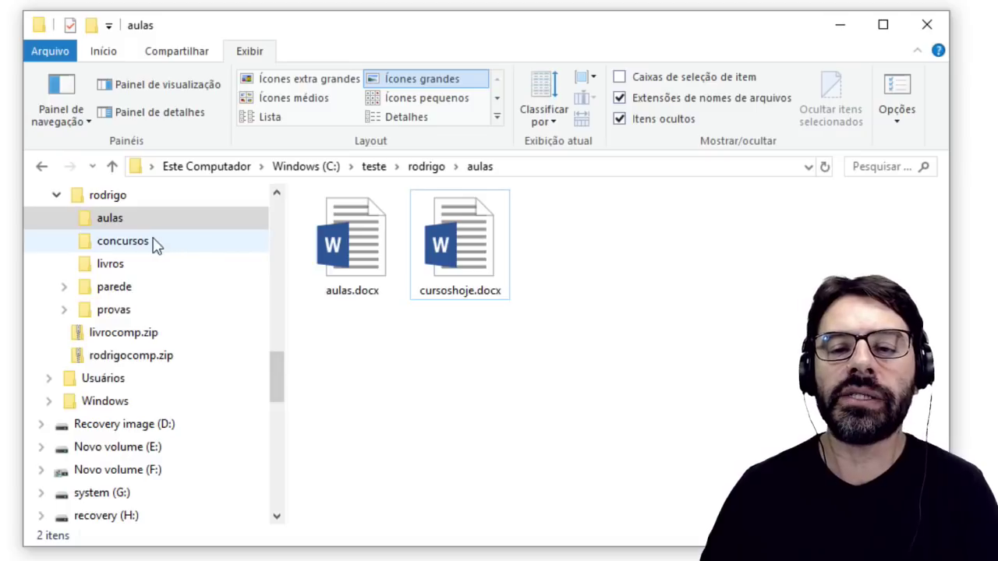
Show the concursos folder as large icons and copy its curso.txt to the Picture folder on Recovery image (D:).
{"action": "left_click", "coordinate": [153, 244]}
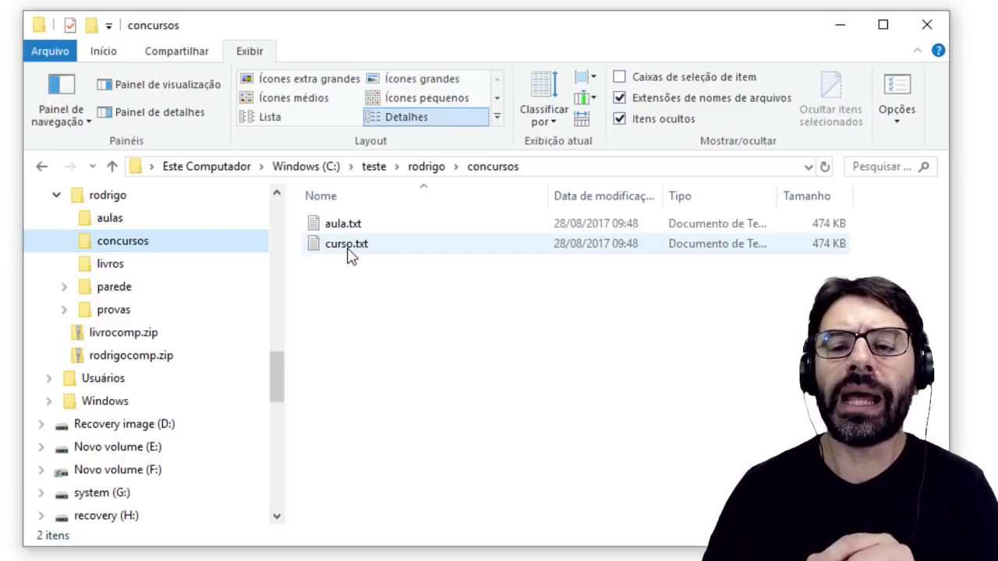
{"action": "left_click", "coordinate": [422, 81]}
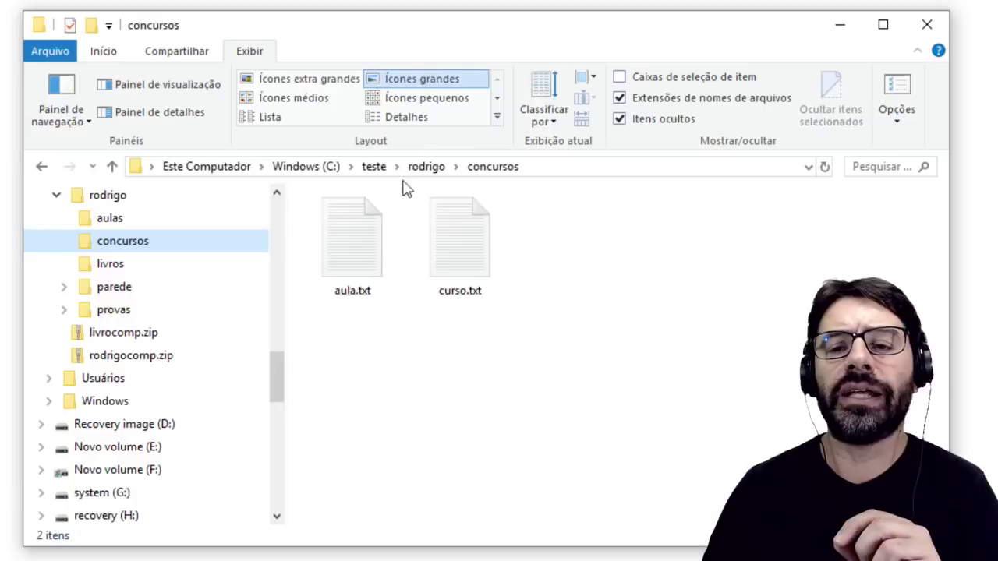
{"action": "left_click", "coordinate": [457, 277]}
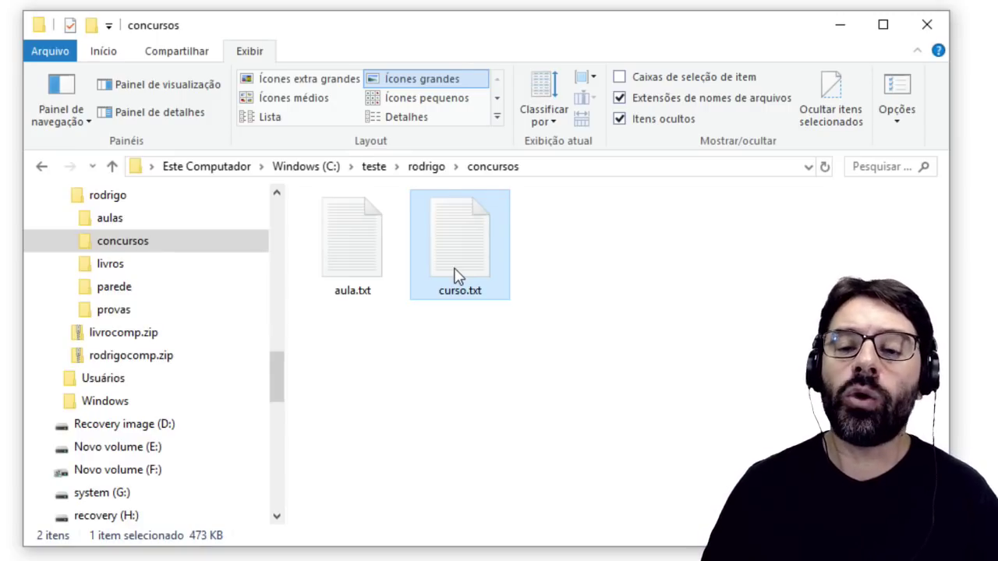
{"action": "left_click_drag", "start_coordinate": [463, 276], "coordinate": [196, 434]}
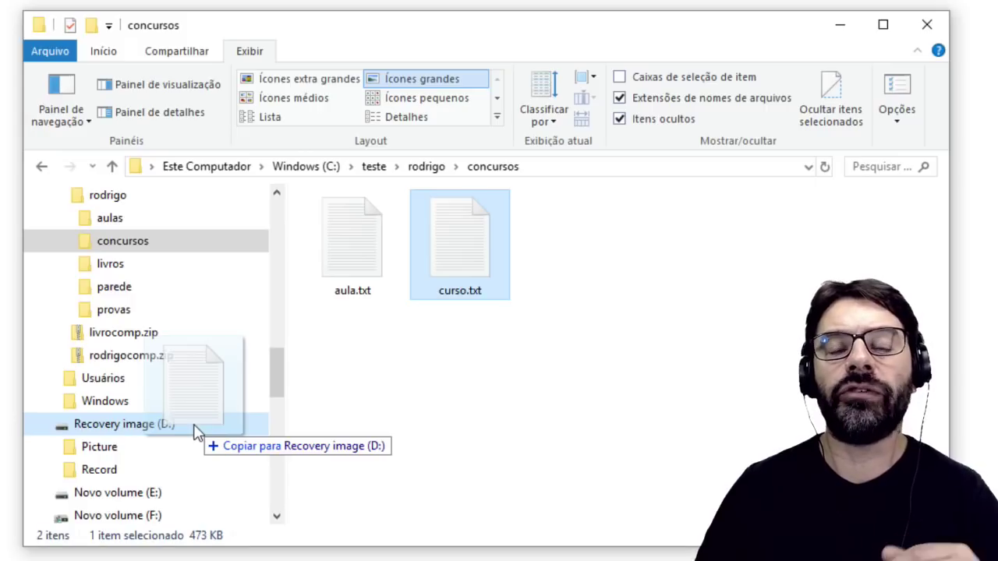
{"action": "left_click_drag", "start_coordinate": [197, 434], "coordinate": [192, 450]}
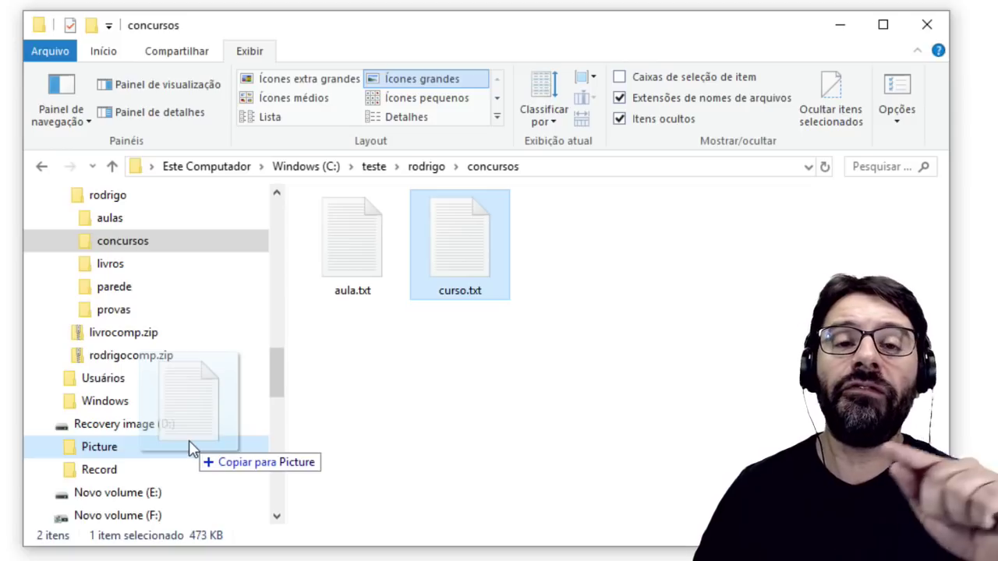
{"action": "left_click_drag", "start_coordinate": [193, 450], "coordinate": [192, 450]}
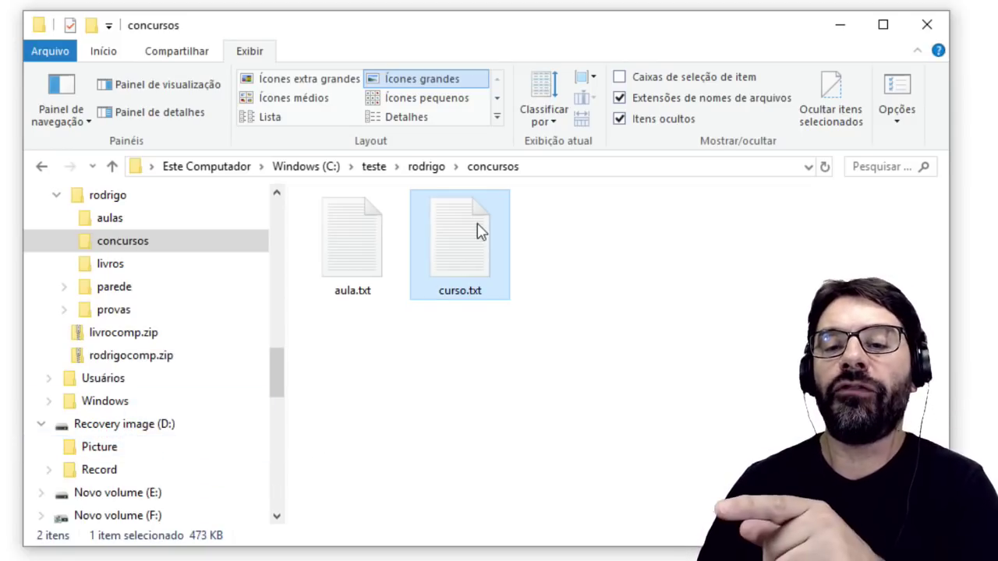
Open the Picture folder on Recovery image (D:) and display its contents as large icons.
{"action": "left_click", "coordinate": [117, 454]}
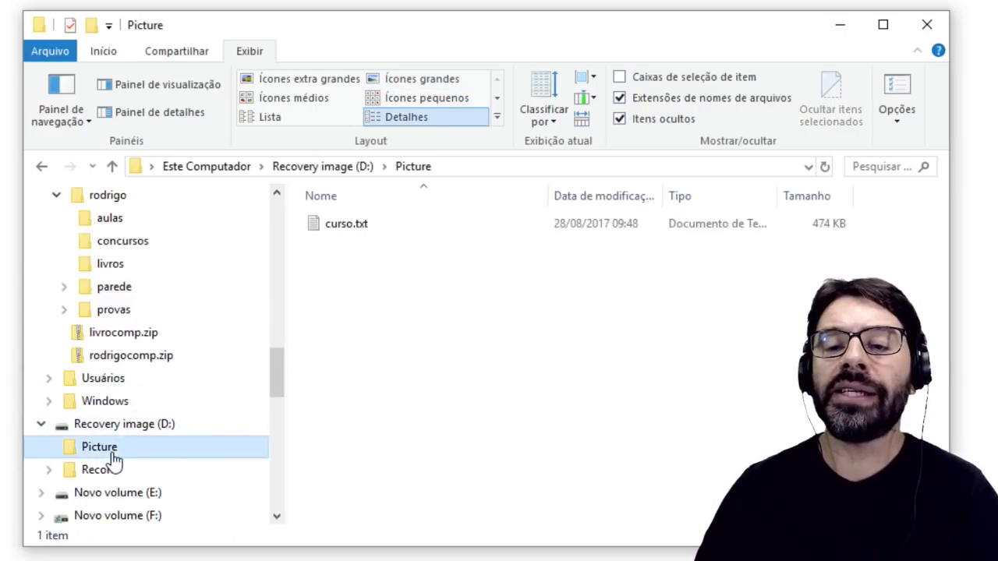
{"action": "left_click", "coordinate": [374, 224]}
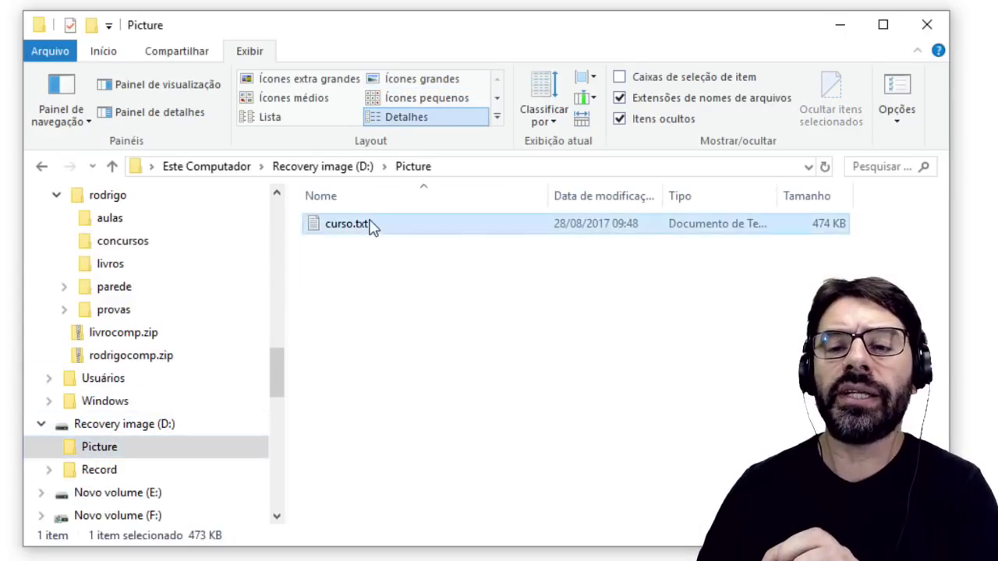
{"action": "left_click", "coordinate": [427, 81]}
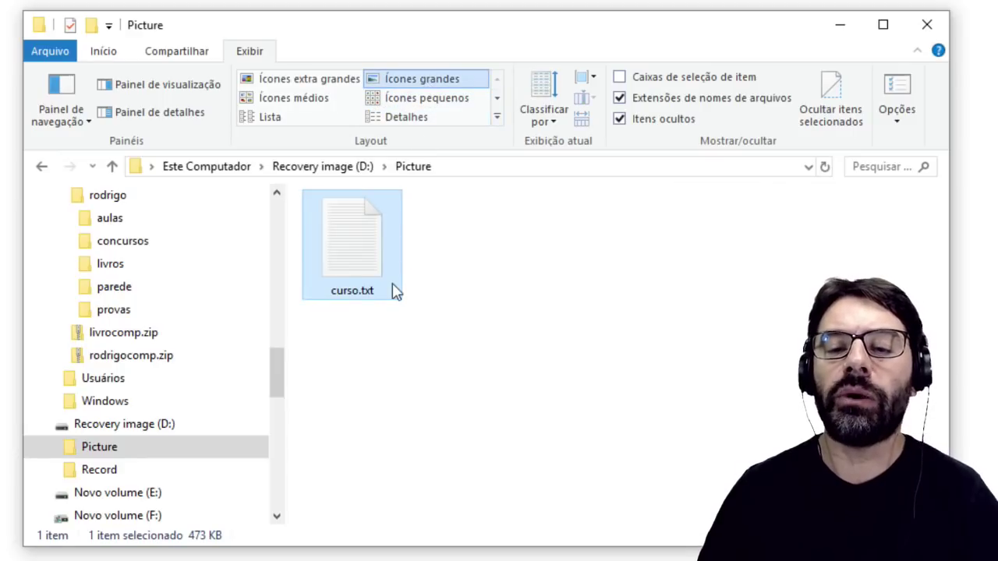
Copy cursoshoje.docx from the aulas folder into the concursos folder, overriding the default move between folders of the same drive.
{"action": "left_click", "coordinate": [132, 244]}
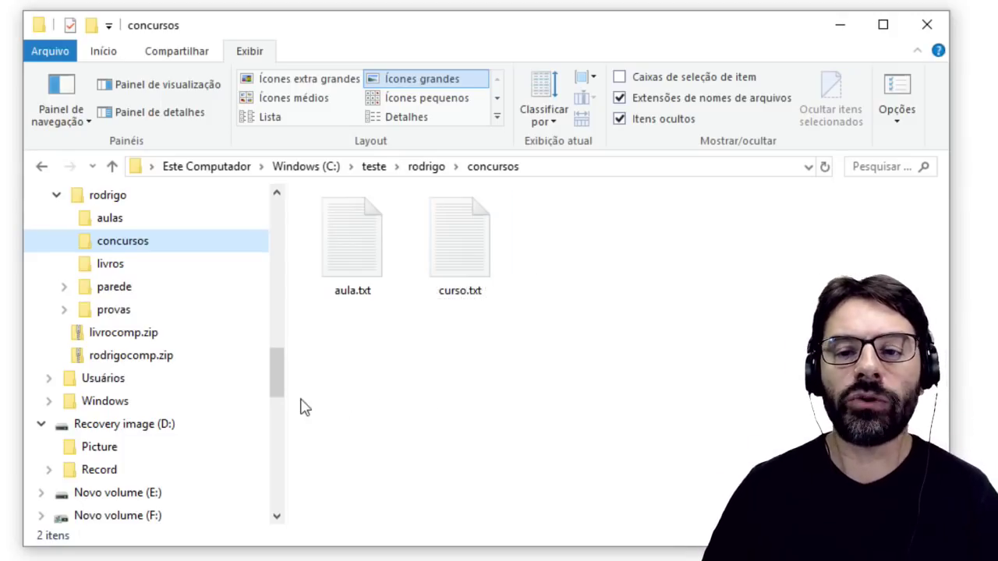
{"action": "left_click_drag", "start_coordinate": [280, 390], "coordinate": [285, 380]}
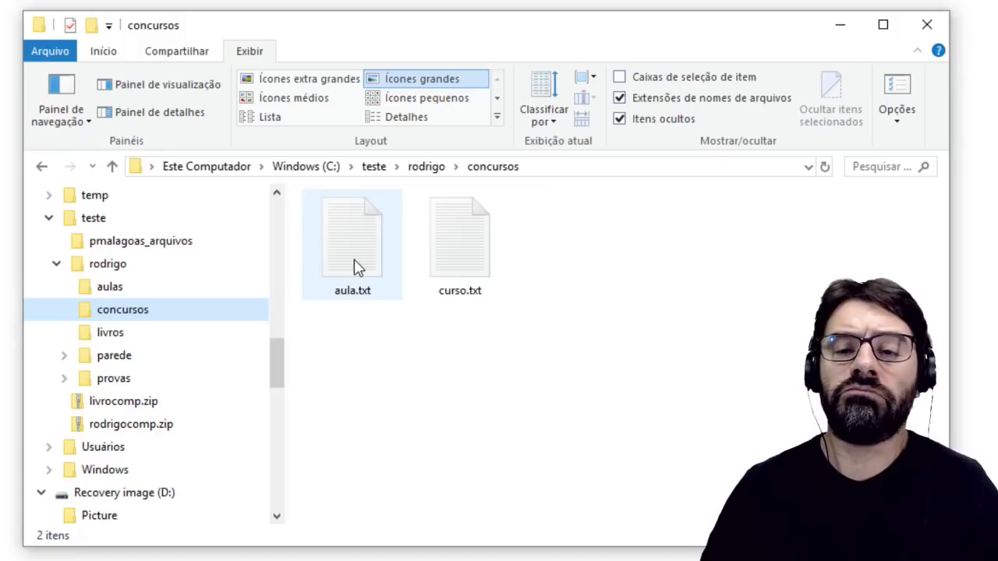
{"action": "left_click", "coordinate": [112, 293]}
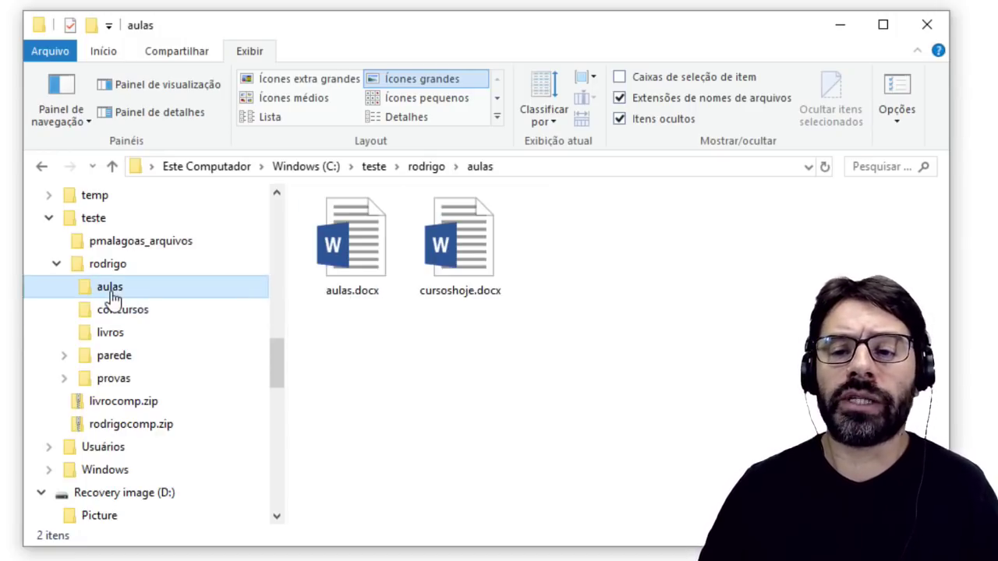
{"action": "left_click", "coordinate": [483, 265]}
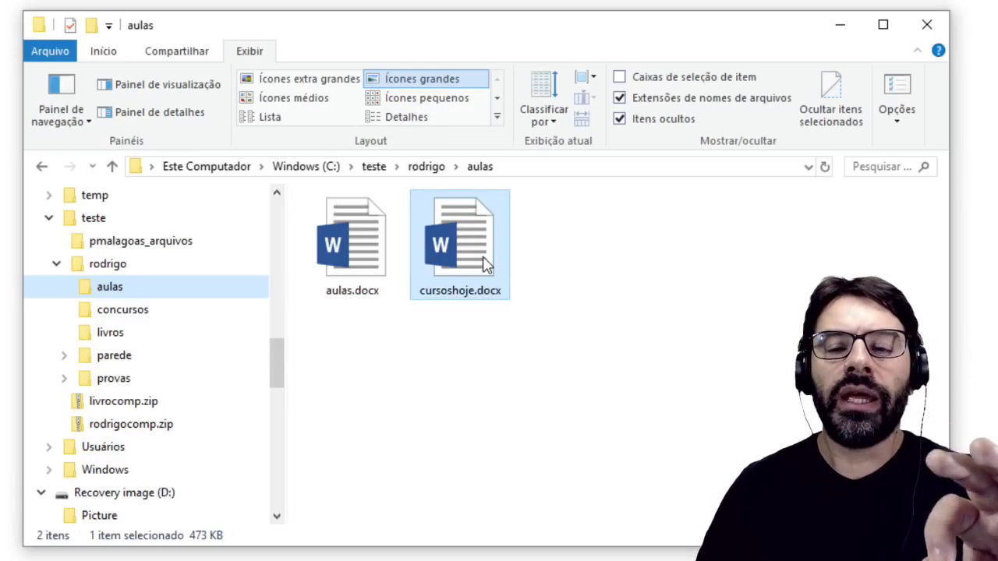
{"action": "left_click_drag", "start_coordinate": [483, 265], "coordinate": [177, 310]}
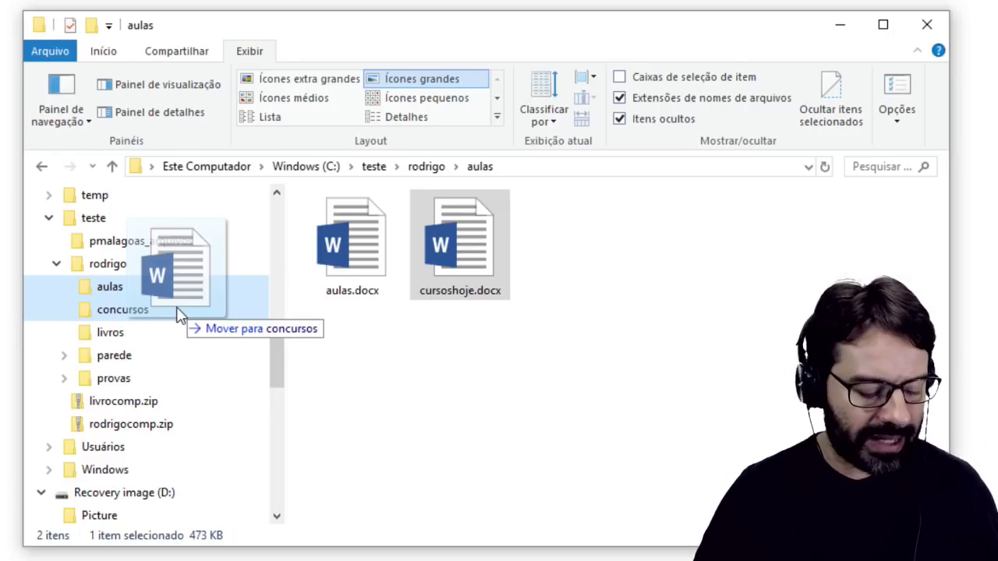
{"action": "left_click_drag", "start_coordinate": [178, 310], "coordinate": [178, 309]}
{"action": "key", "text": "ctrl"}
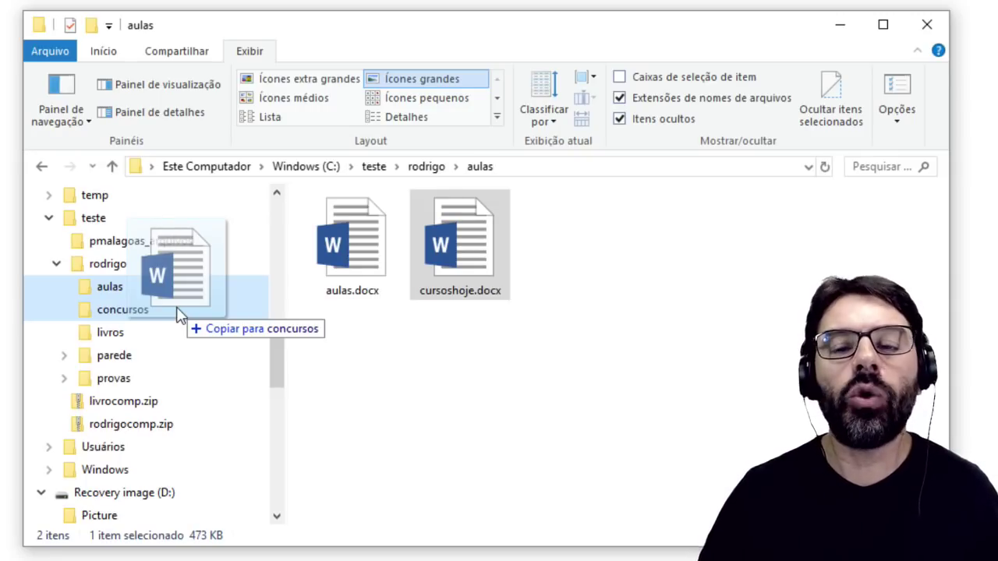
{"action": "key", "text": "shift"}
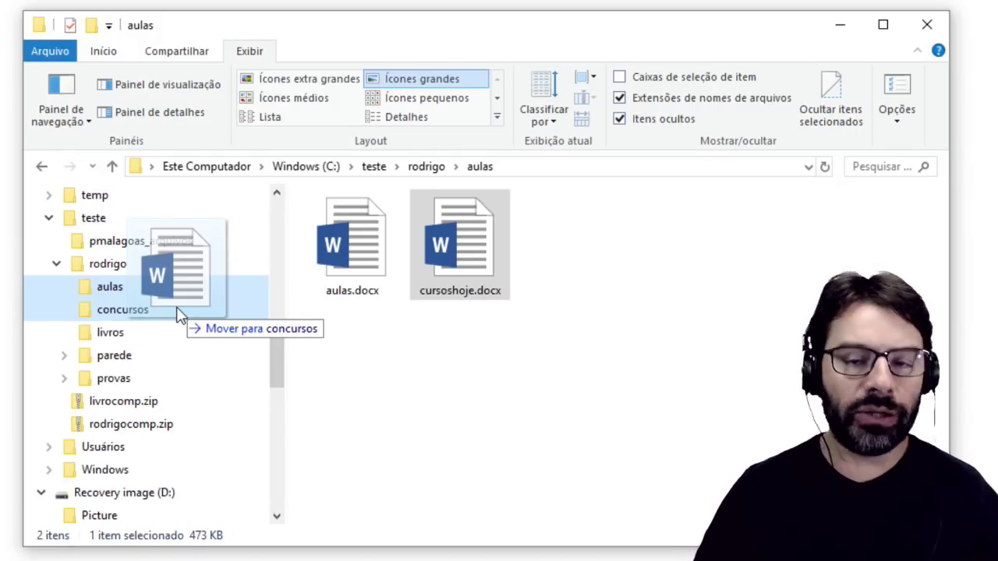
{"action": "key", "text": "ctrl"}
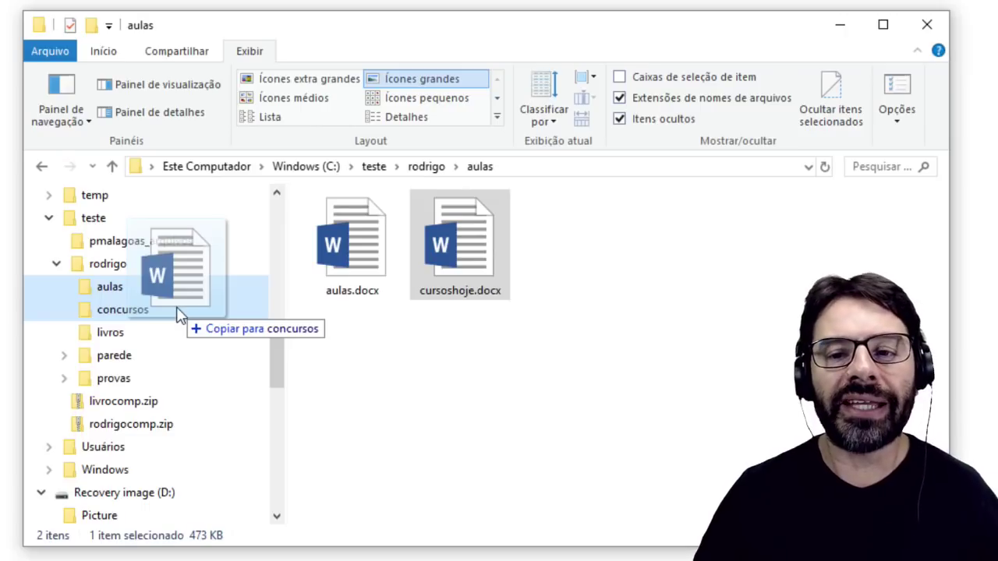
{"action": "left_click_drag", "start_coordinate": [178, 314], "coordinate": [170, 316]}
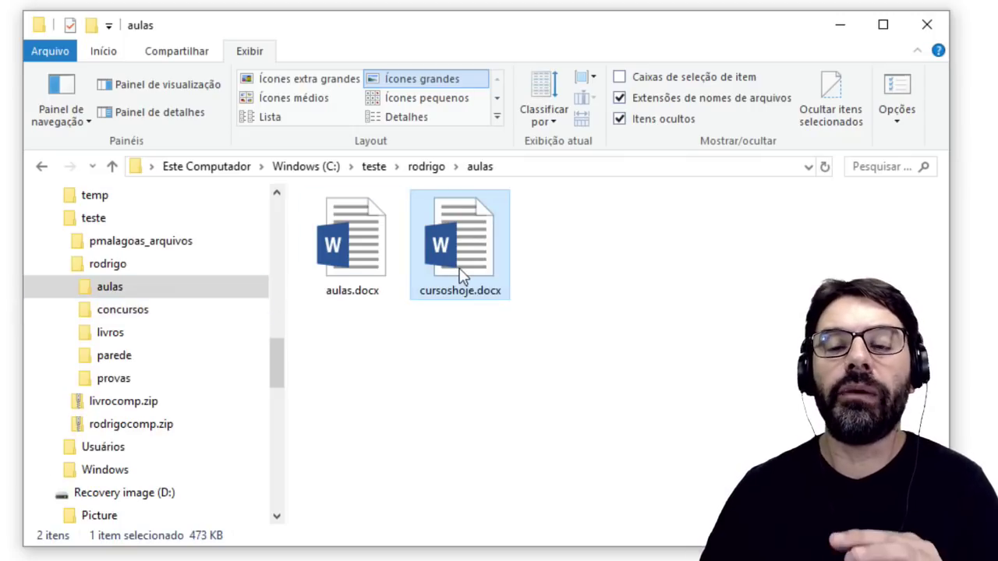
Move cursoshoje.docx from the concursos folder to the Picture folder on Recovery image (D:), overriding the default copy between drives.
{"action": "left_click", "coordinate": [148, 316]}
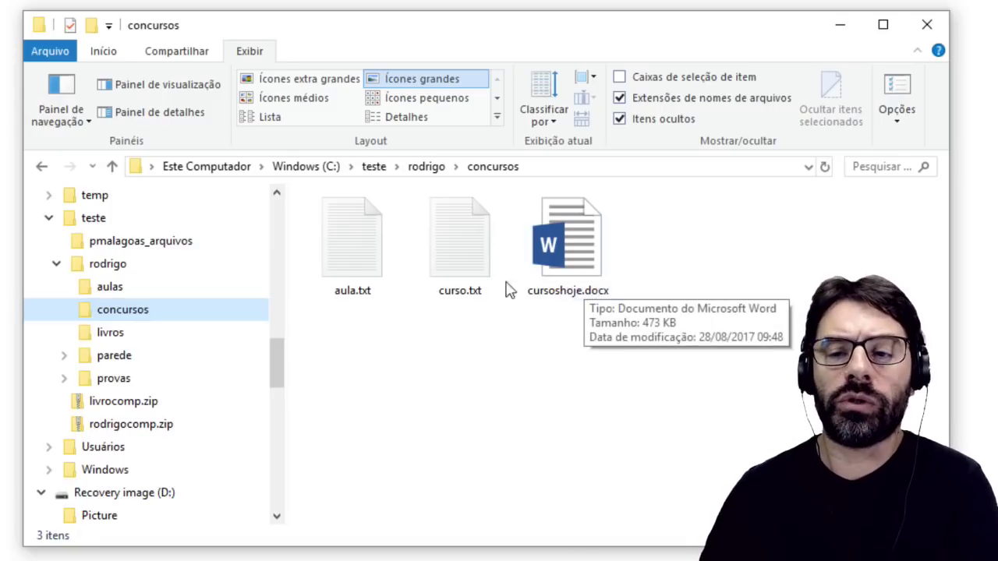
{"action": "left_click", "coordinate": [466, 287]}
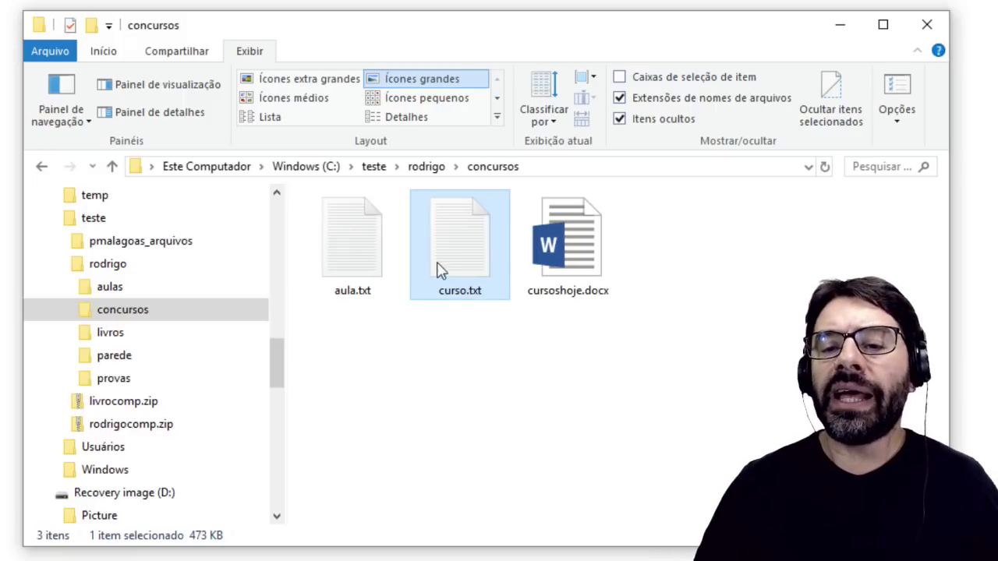
{"action": "left_click", "coordinate": [576, 265]}
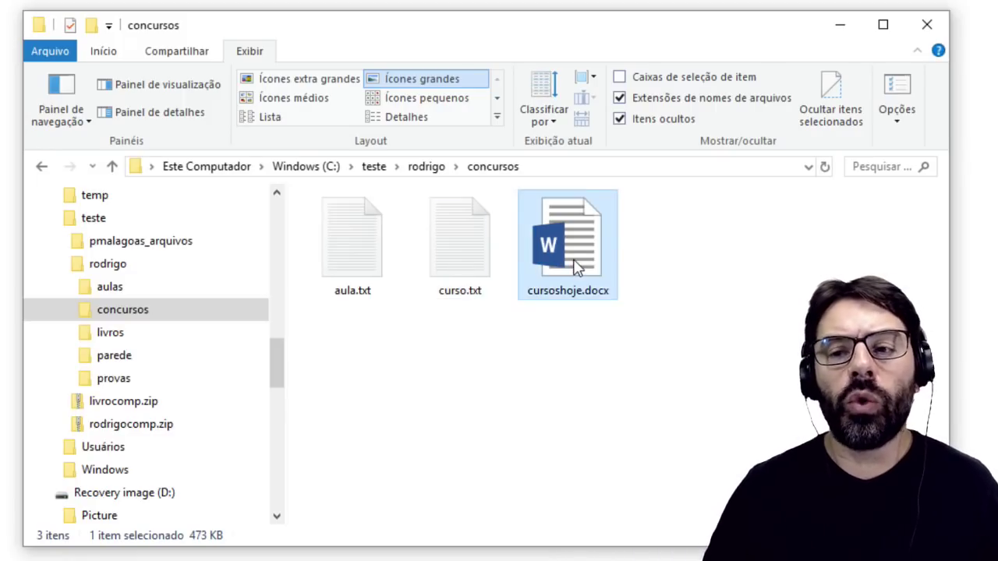
{"action": "left_click_drag", "start_coordinate": [575, 265], "coordinate": [161, 496]}
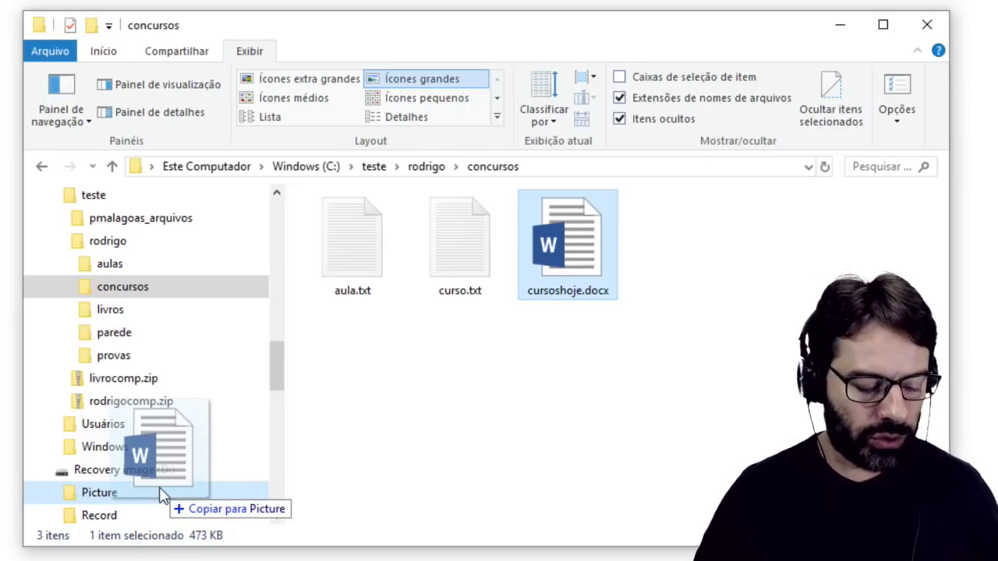
{"action": "key", "text": "shift"}
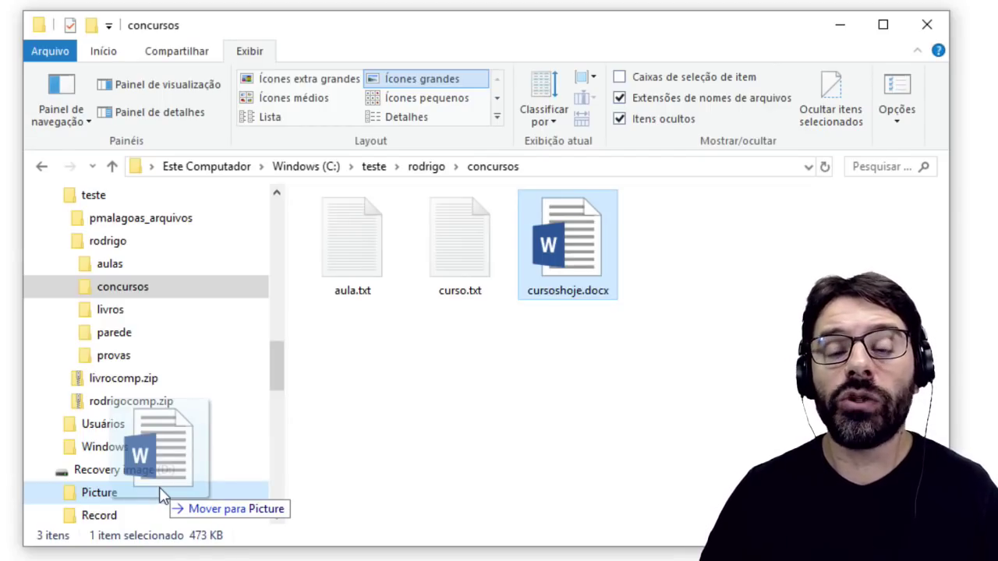
{"action": "key", "text": "ctrl"}
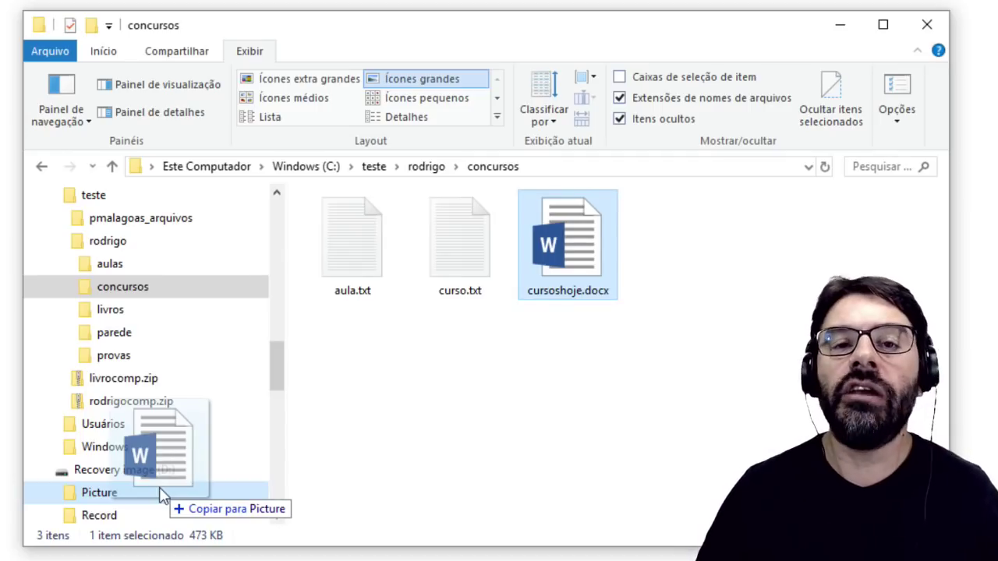
{"action": "key", "text": "shift"}
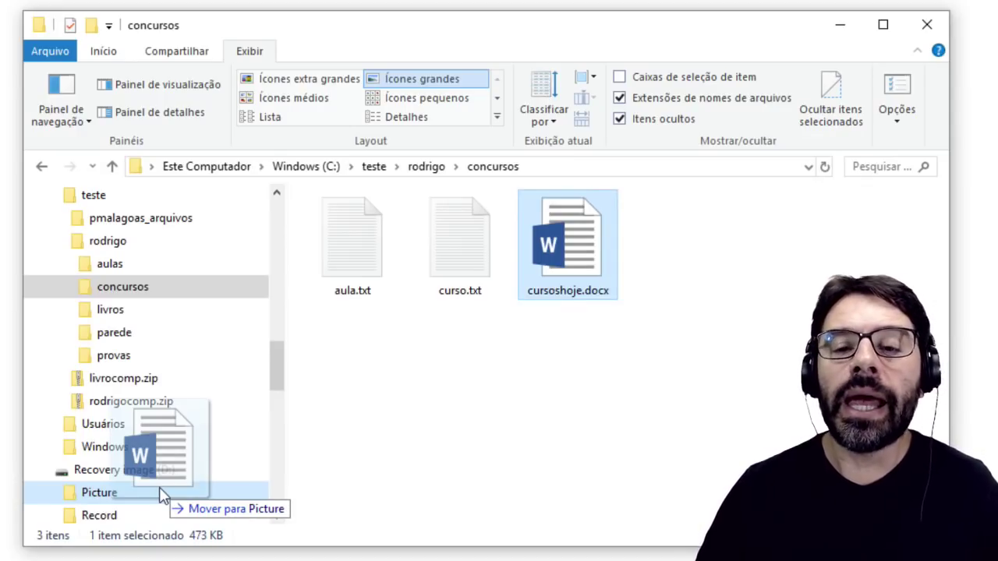
{"action": "left_click_drag", "start_coordinate": [159, 495], "coordinate": [151, 495]}
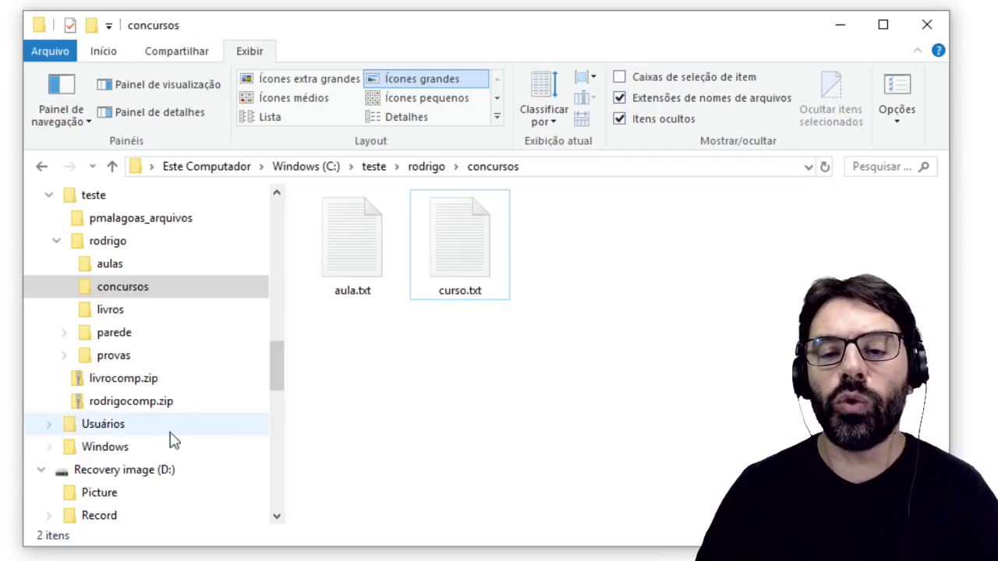
Check the contents of the Picture folder on Recovery image (D:) and return to the aulas folder.
{"action": "left_click", "coordinate": [97, 496]}
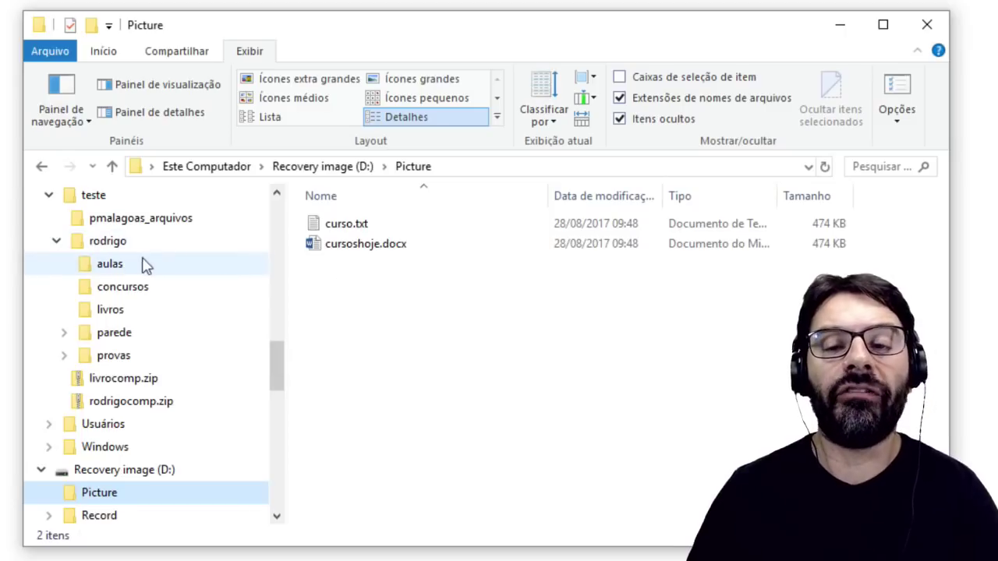
{"action": "left_click", "coordinate": [119, 270]}
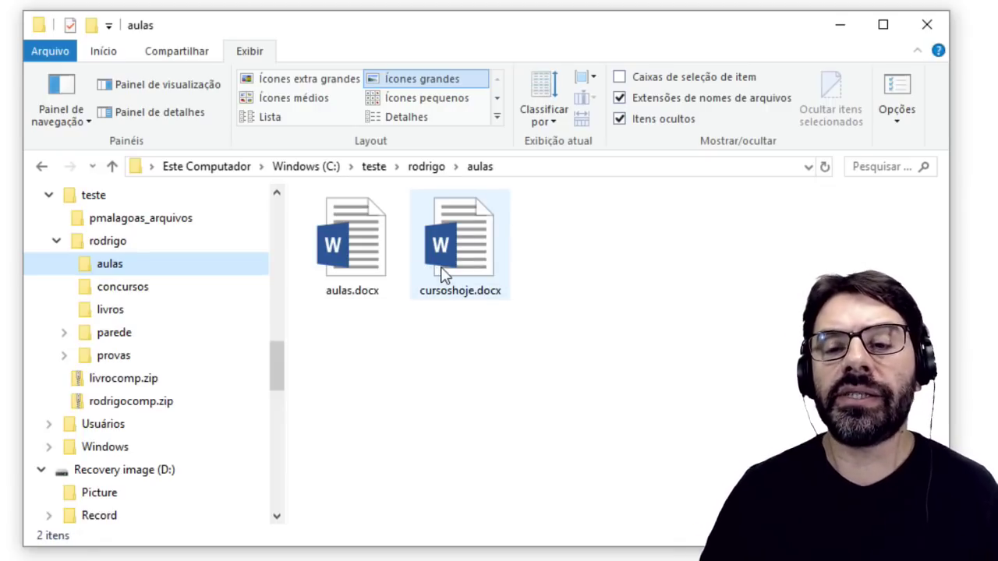
Create a shortcut to aulas.docx from the aulas folder in the concursos folder and open concursos to check it.
{"action": "mouse_move", "coordinate": [371, 265]}
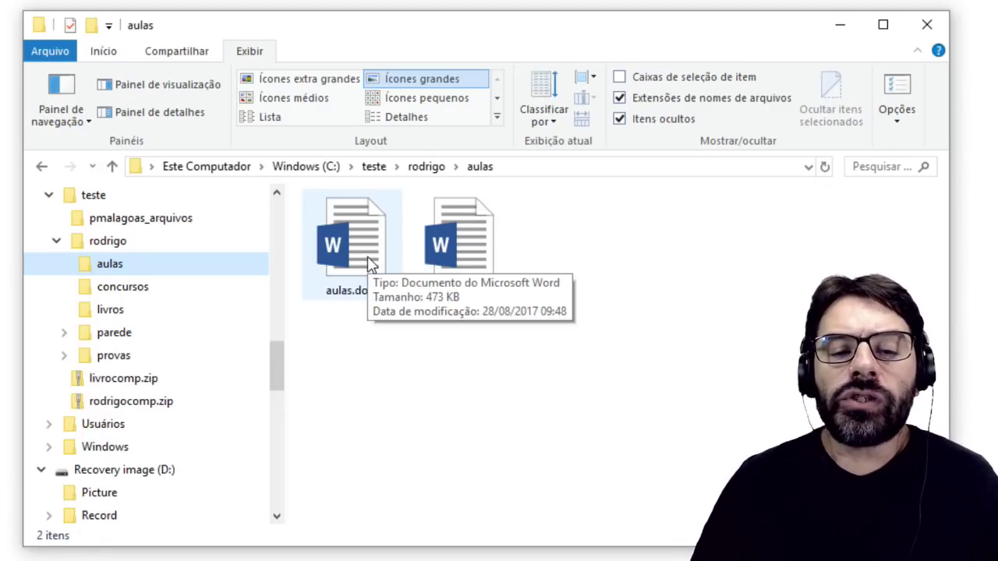
{"action": "left_click", "coordinate": [371, 265]}
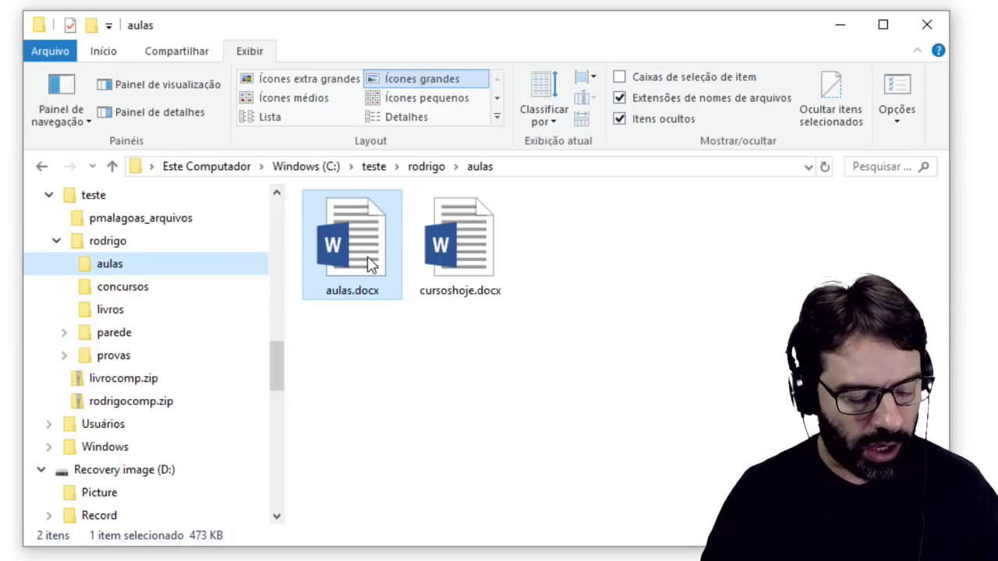
{"action": "left_click_drag", "start_coordinate": [371, 265], "coordinate": [186, 296]}
{"action": "key", "text": "alt"}
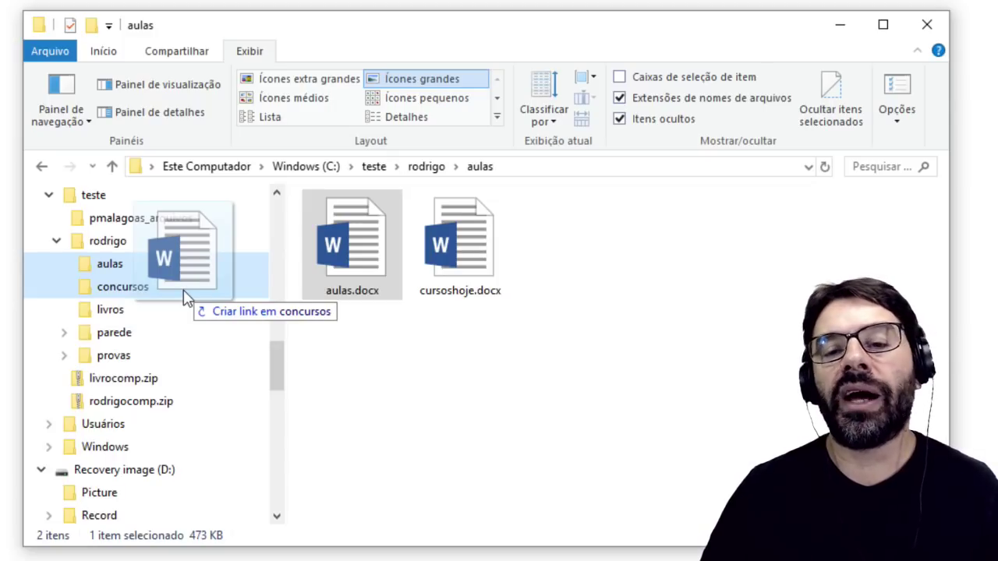
{"action": "left_click_drag", "start_coordinate": [184, 291], "coordinate": [185, 291]}
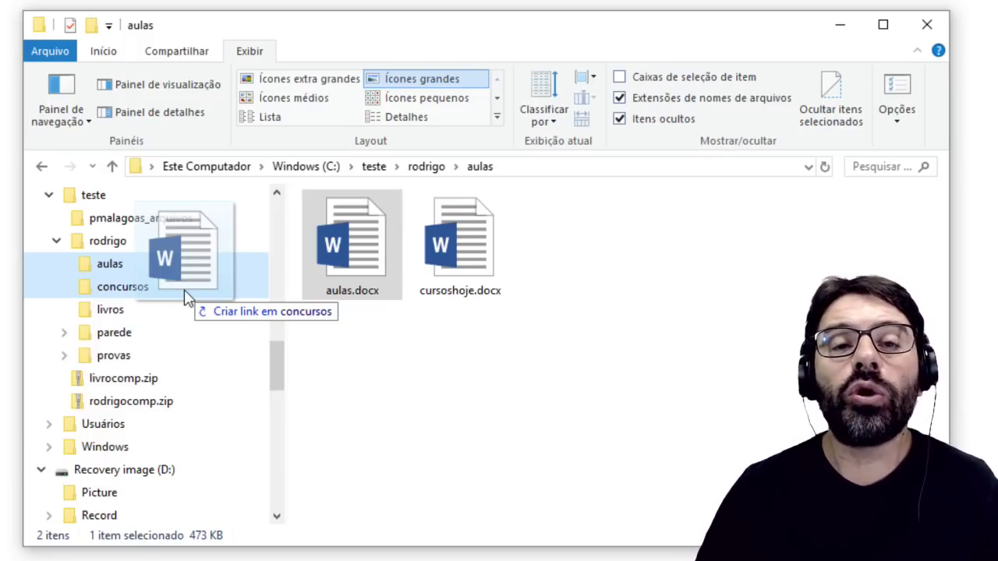
{"action": "left_click_drag", "start_coordinate": [185, 290], "coordinate": [169, 291]}
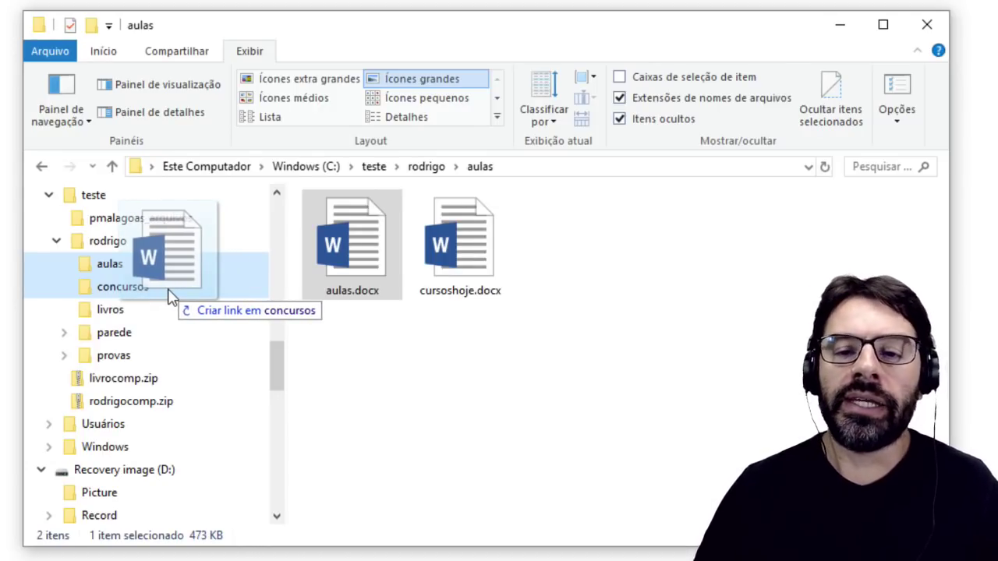
{"action": "left_click_drag", "start_coordinate": [169, 291], "coordinate": [169, 293]}
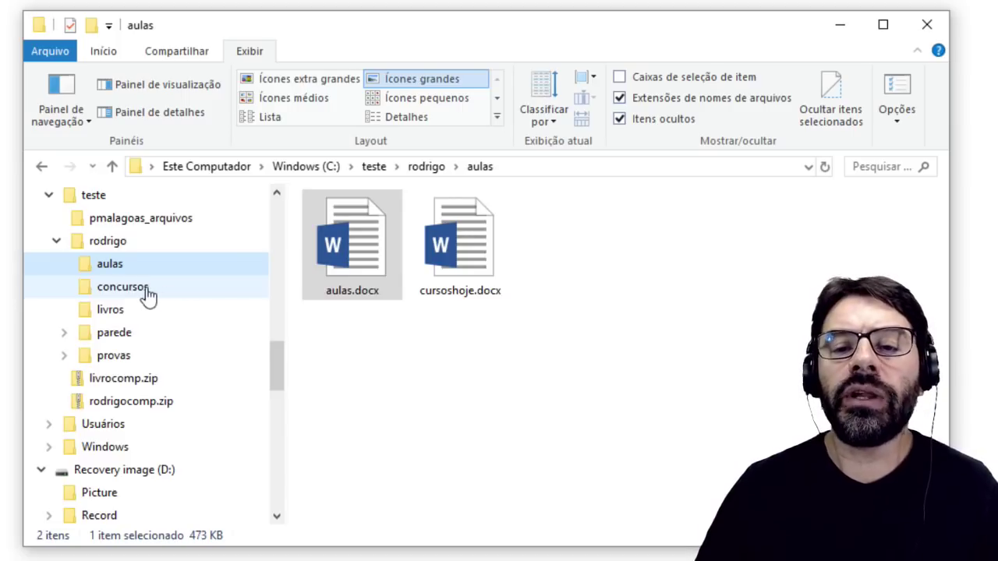
{"action": "left_click", "coordinate": [146, 293]}
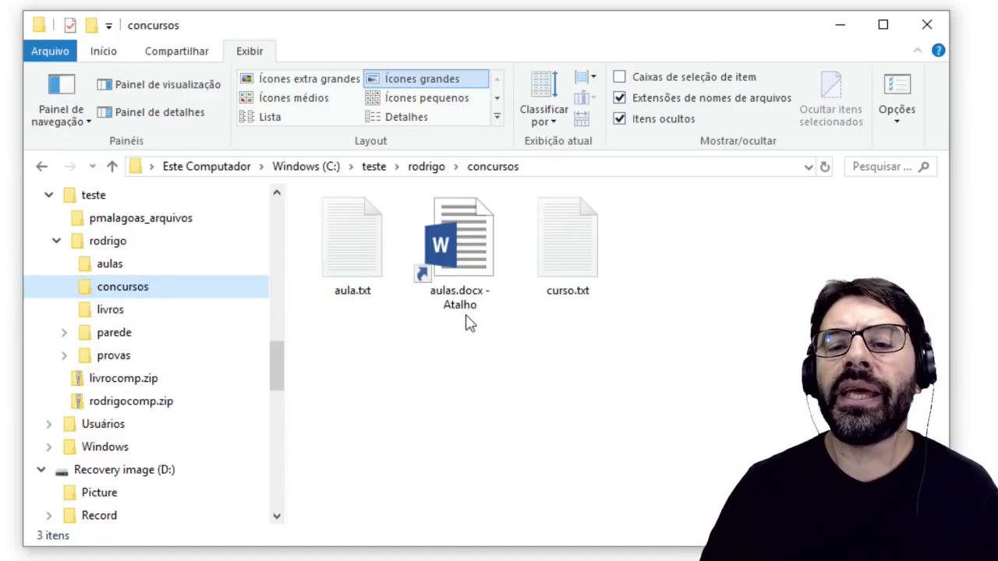
Create a shortcut to curso.txt from the concursos folder in the aulas folder and open aulas to check it.
{"action": "mouse_move", "coordinate": [463, 321]}
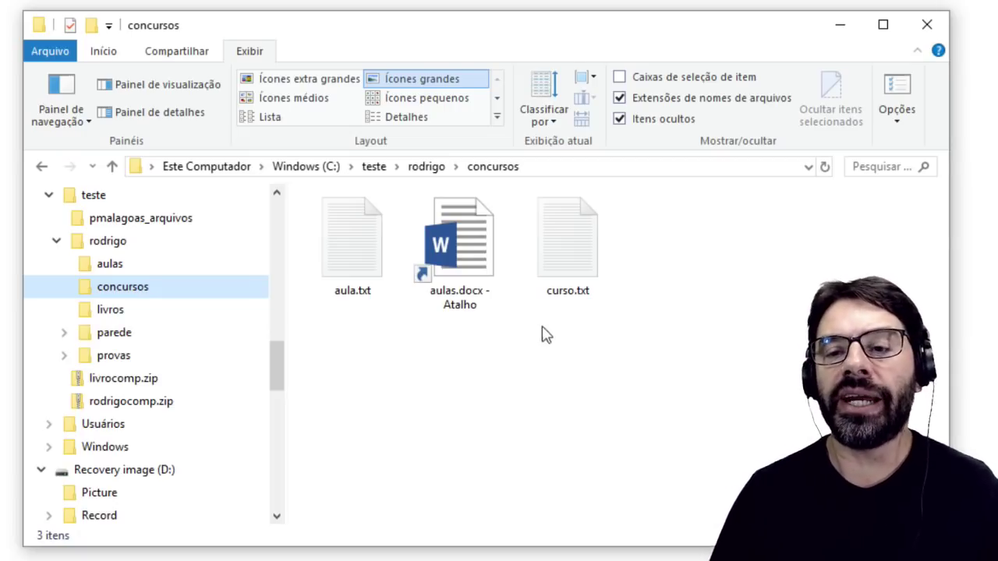
{"action": "left_click", "coordinate": [586, 259]}
{"action": "left_click_drag", "start_coordinate": [586, 259], "coordinate": [193, 273]}
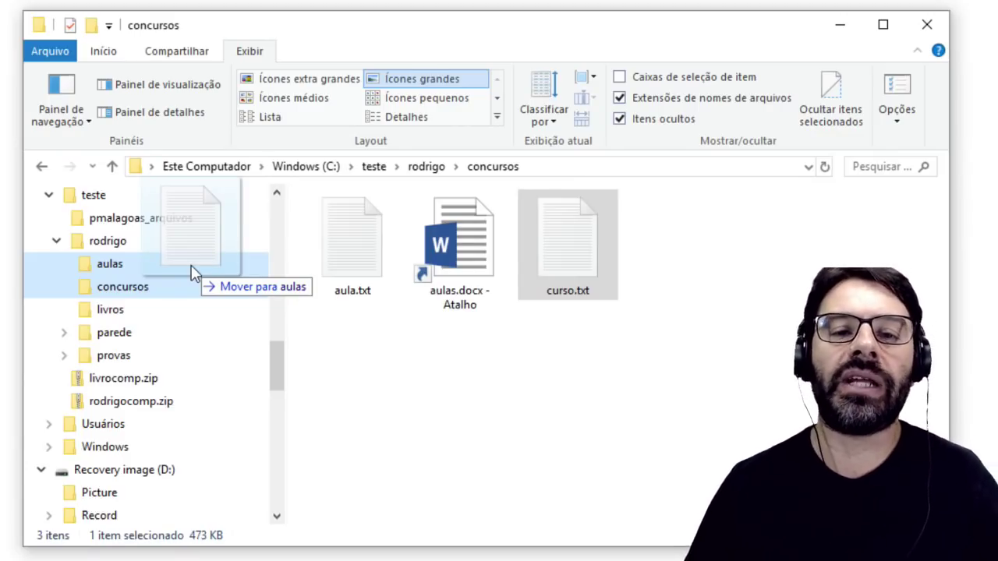
{"action": "key", "text": "alt"}
{"action": "left_click_drag", "start_coordinate": [193, 273], "coordinate": [183, 266]}
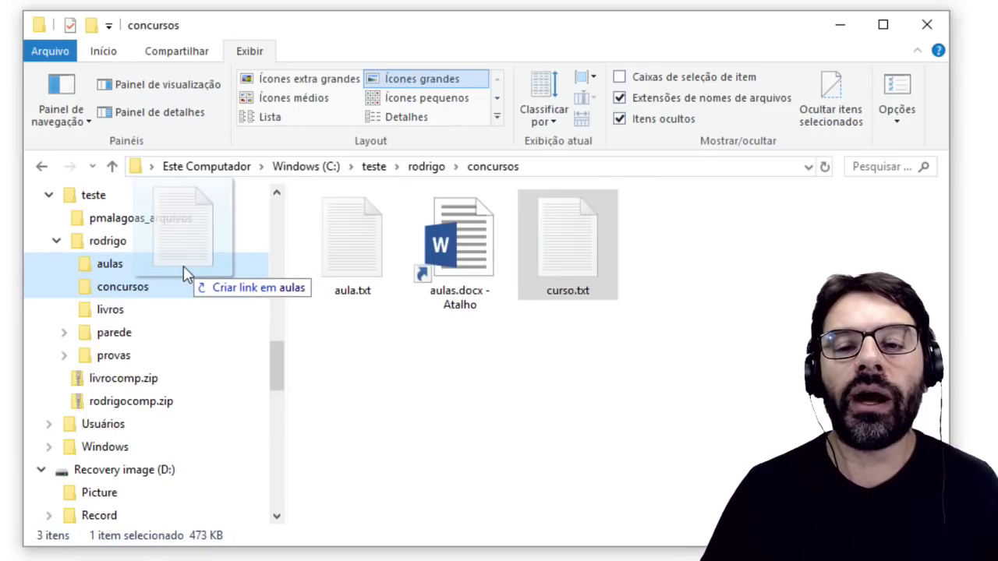
{"action": "left_click_drag", "start_coordinate": [183, 266], "coordinate": [184, 267]}
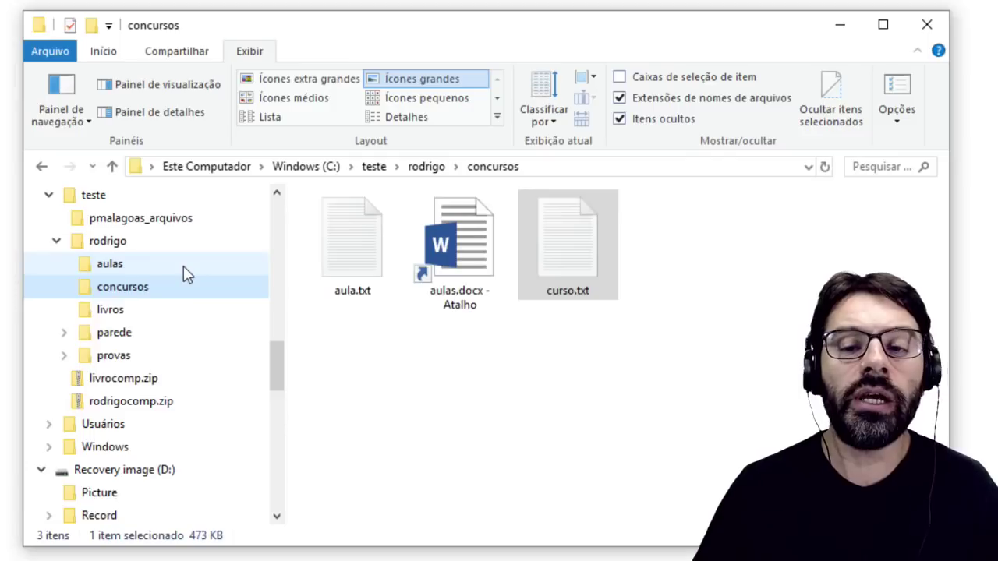
{"action": "left_click", "coordinate": [119, 268]}
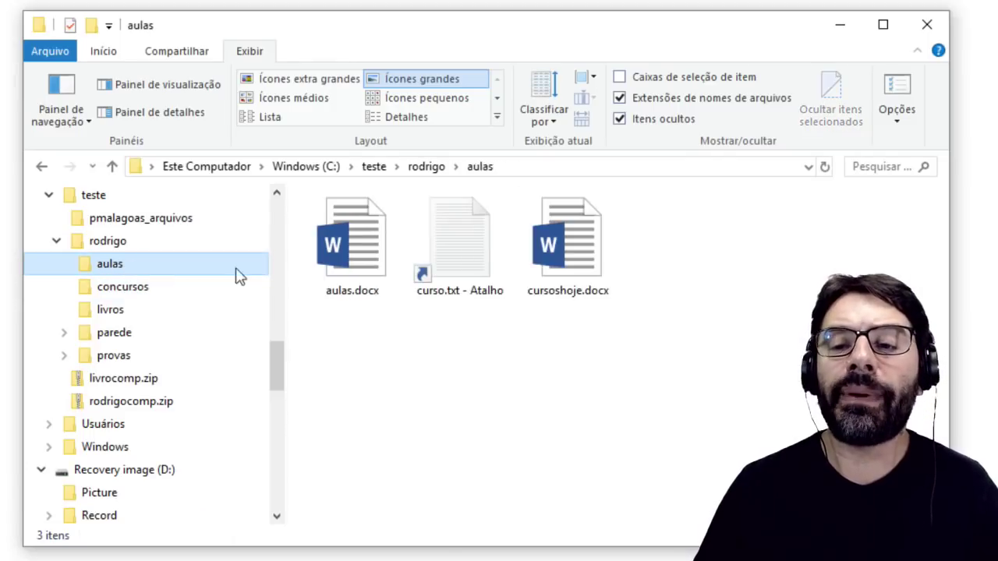
{"action": "left_click", "coordinate": [489, 292]}
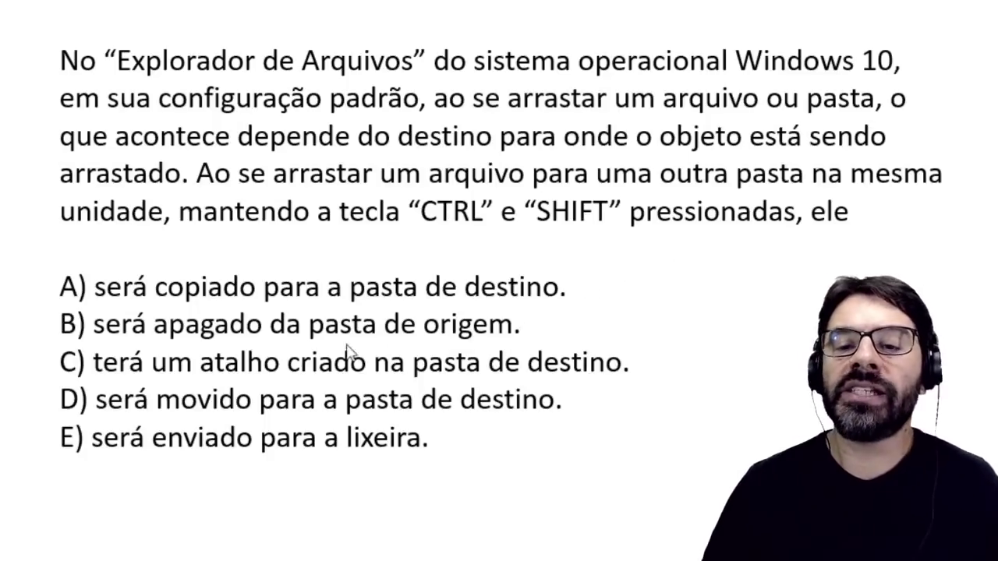
{"action": "left_click", "coordinate": [182, 376]}
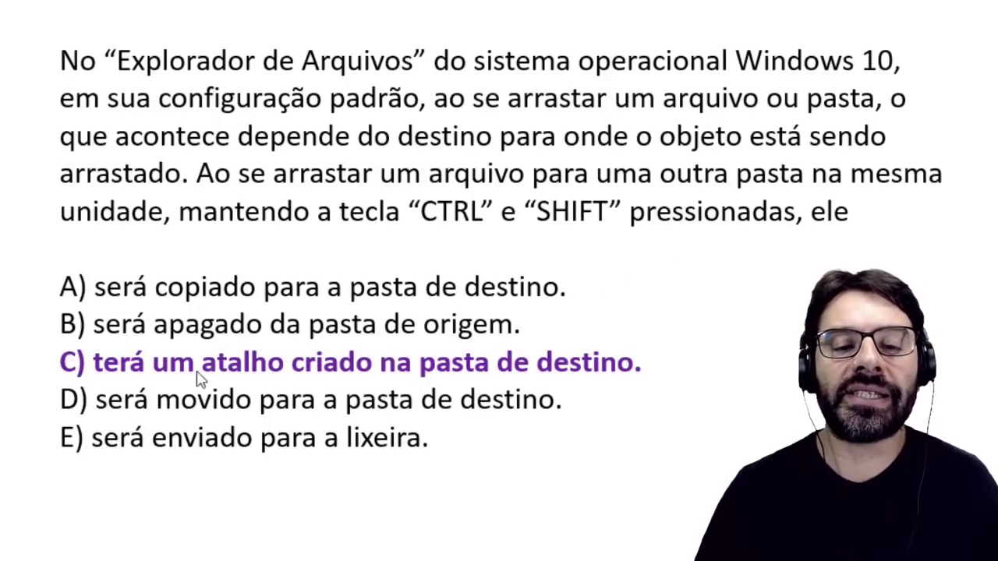